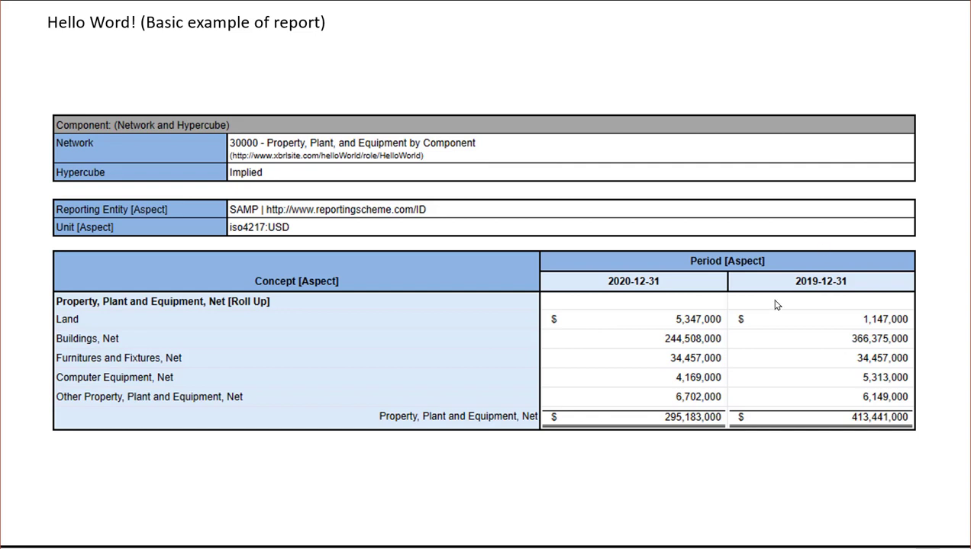
left_click(872, 86)
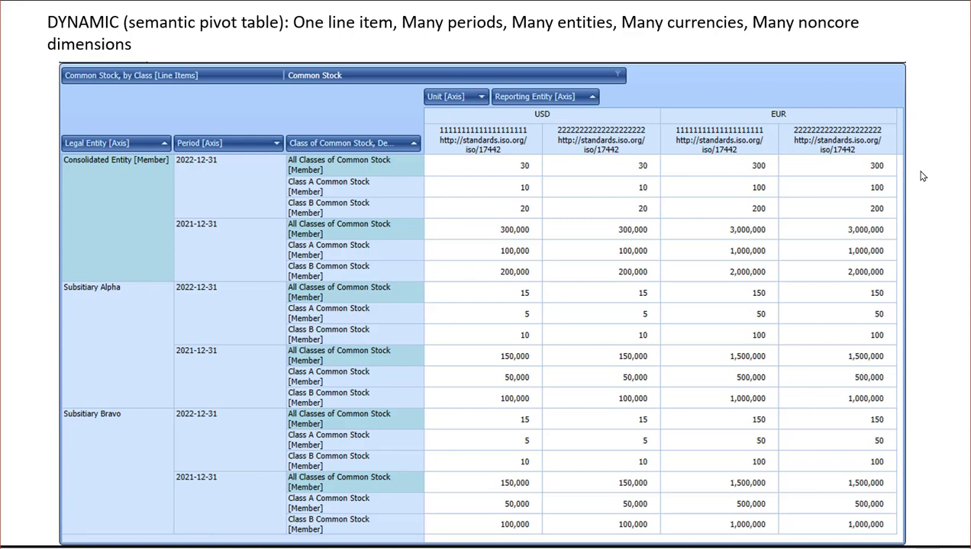
key("Right")
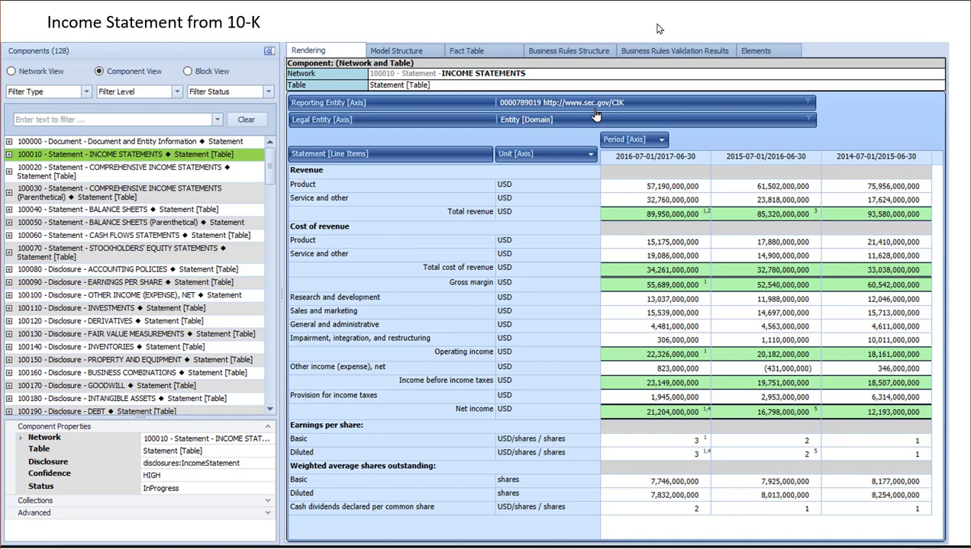
key("Right")
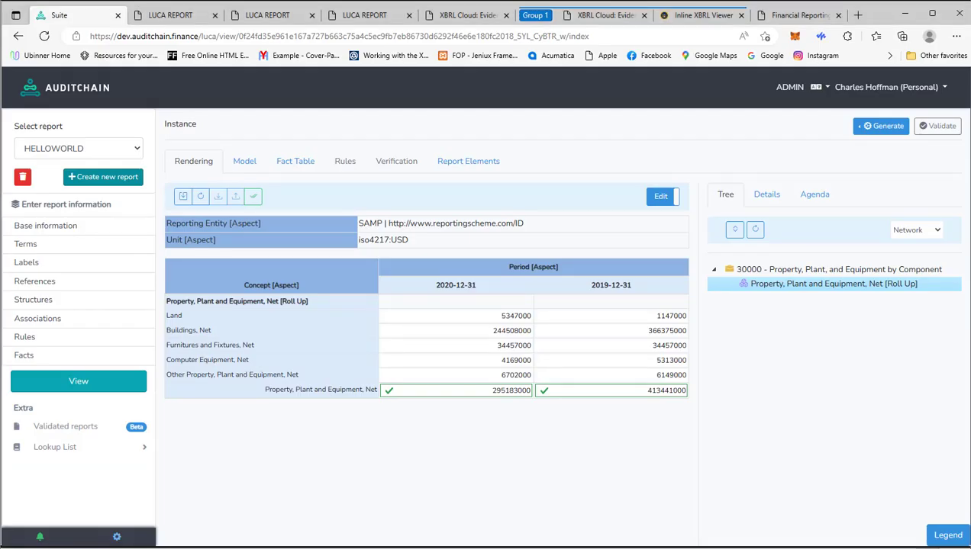
- Switch the HELLOWORLD report's rendering to its formatted view mode and back to edit mode
left_click(661, 200)
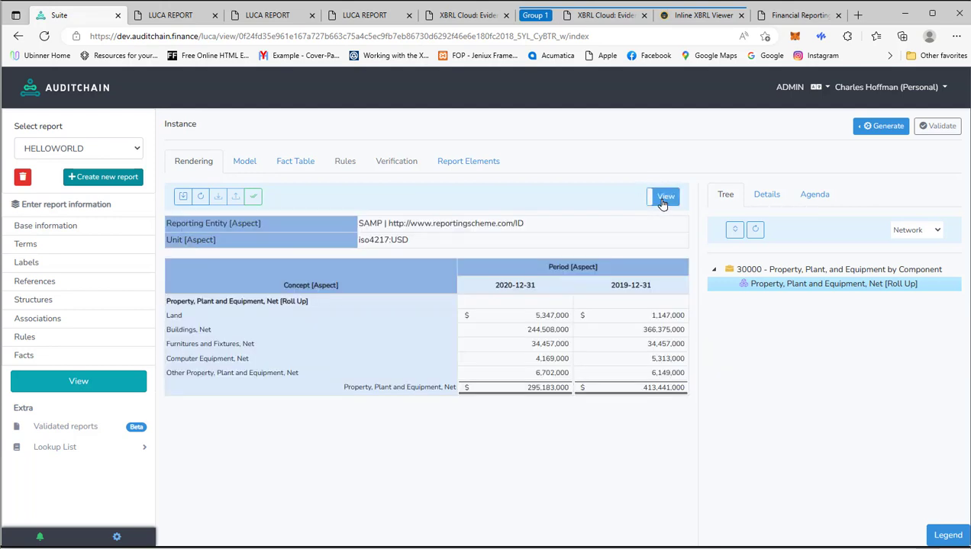
left_click(662, 200)
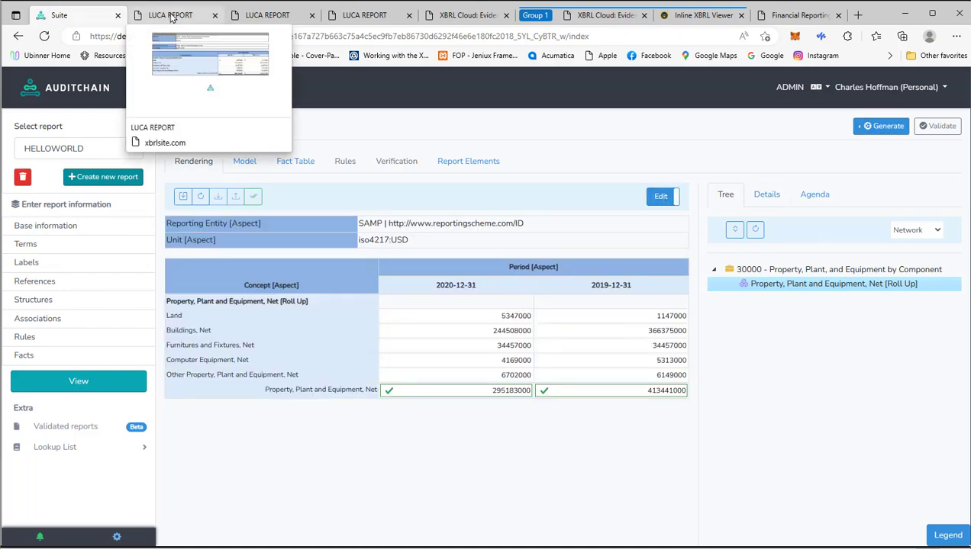
- Look through the generated HTML reports for the helloworld, proof and mini reference-implementation examples
left_click(171, 15)
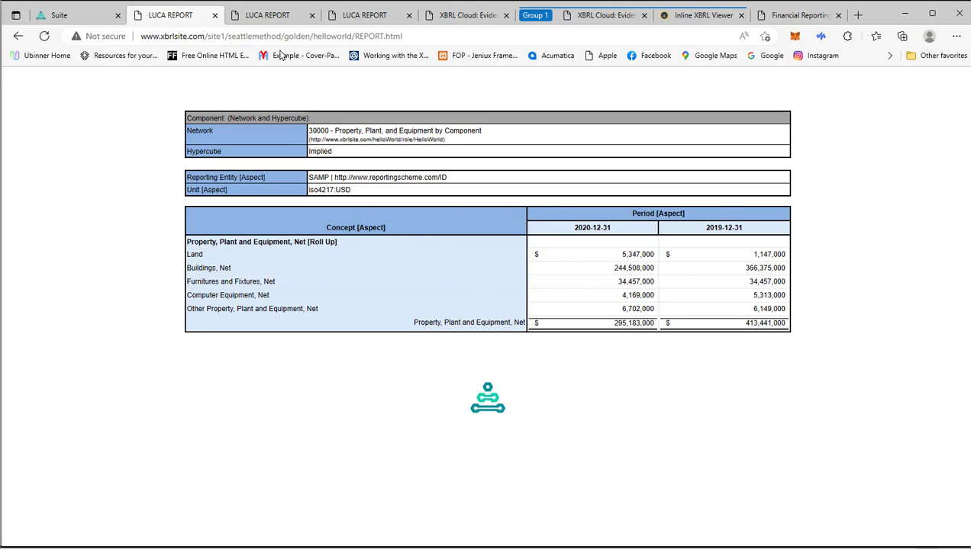
left_click(271, 23)
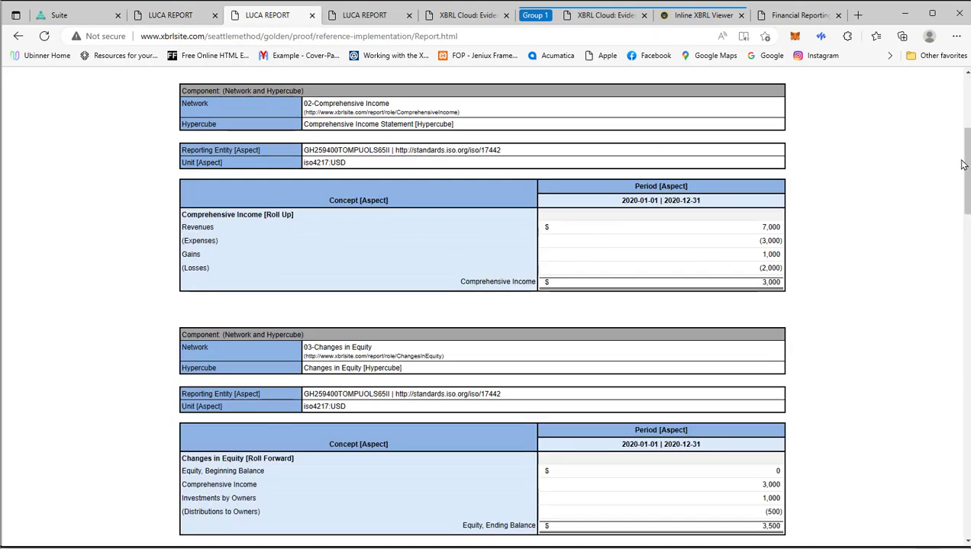
left_click_drag(966, 151, 940, 86)
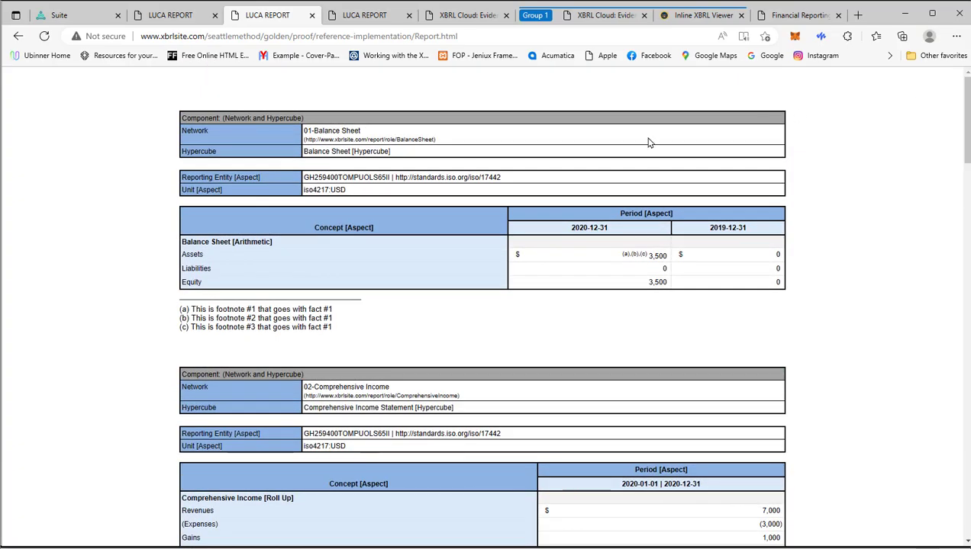
left_click(374, 17)
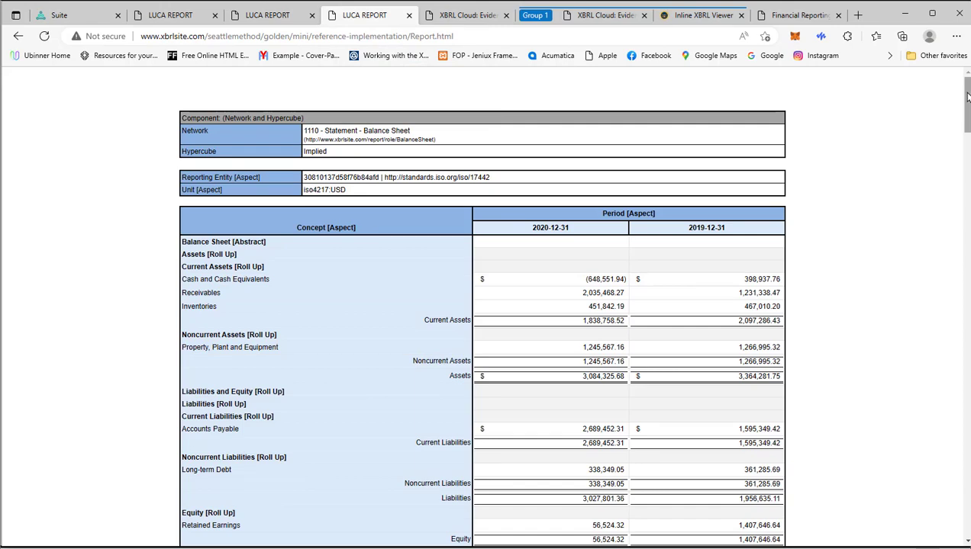
left_click_drag(964, 103, 904, 87)
- Browse the 300-company income statement comparison and inspect the properties of Nonoperating Income (Loss) Plus Interest and Debt Expense
left_click(466, 16)
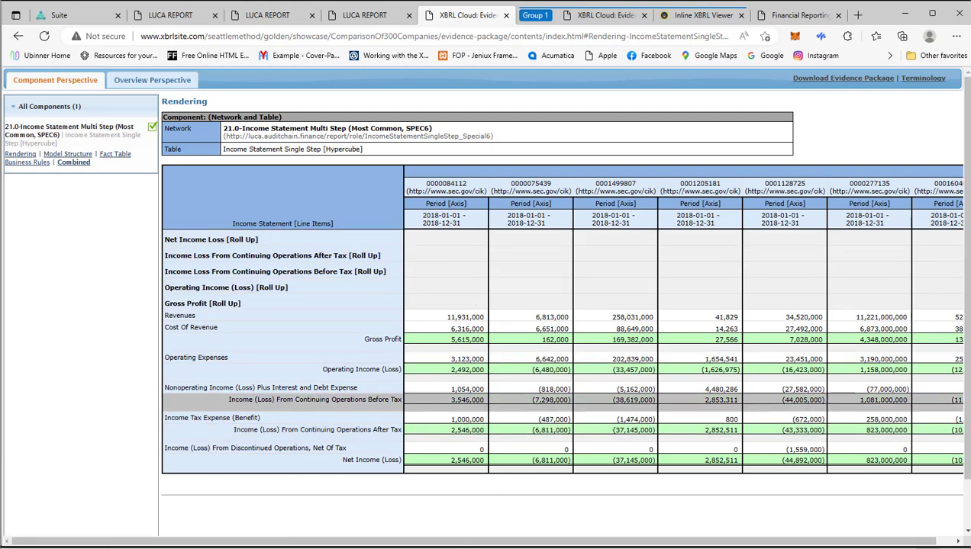
left_click_drag(438, 543, 385, 538)
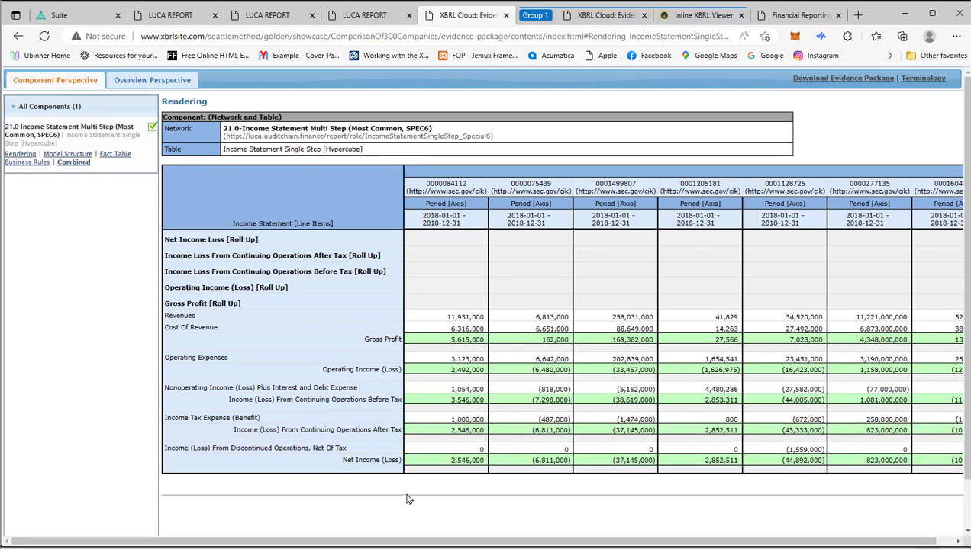
scroll(305, 537, "down", 1)
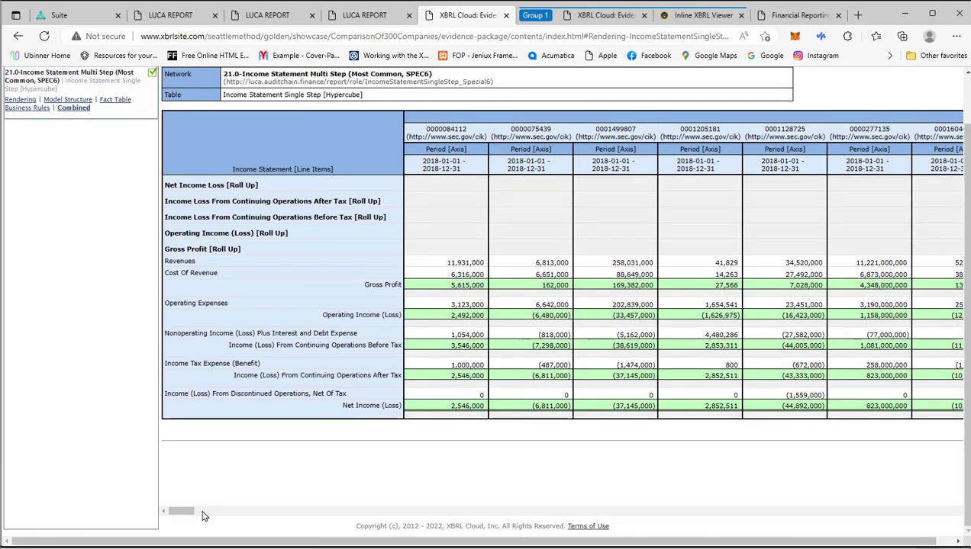
left_click_drag(203, 511, 217, 513)
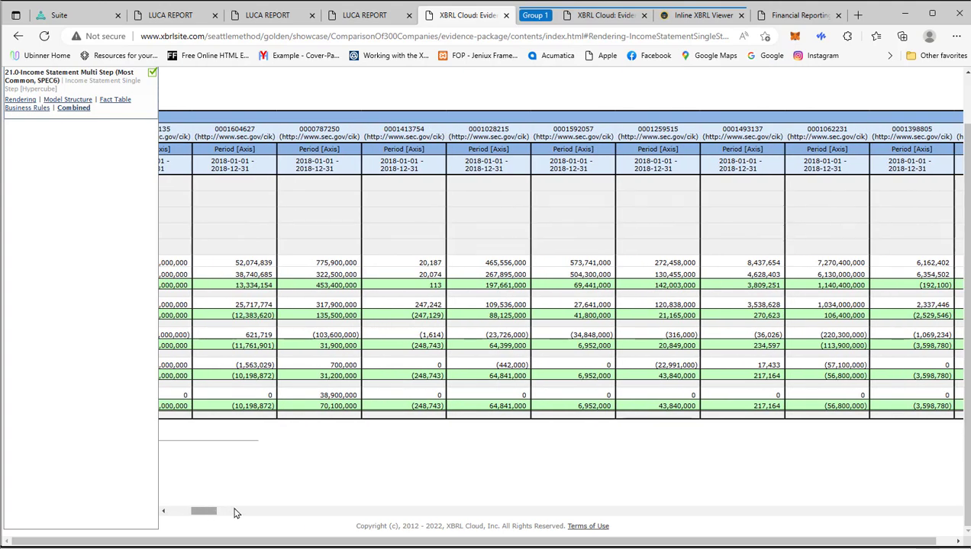
left_click_drag(235, 510, 109, 485)
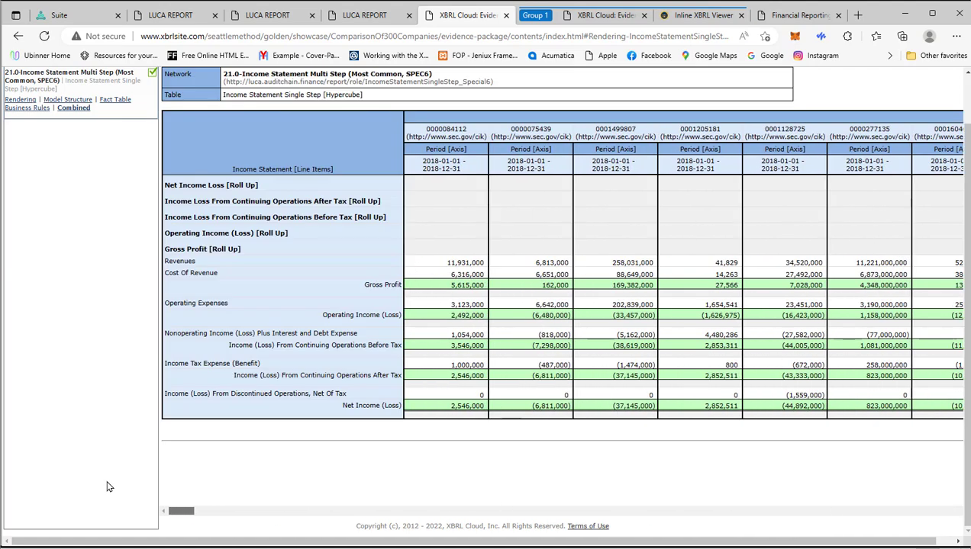
left_click(238, 333)
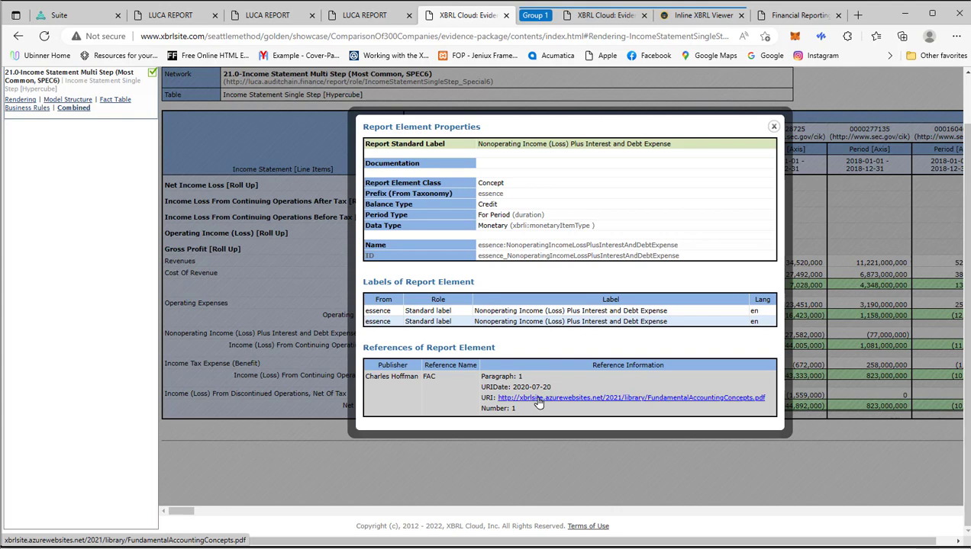
left_click(773, 128)
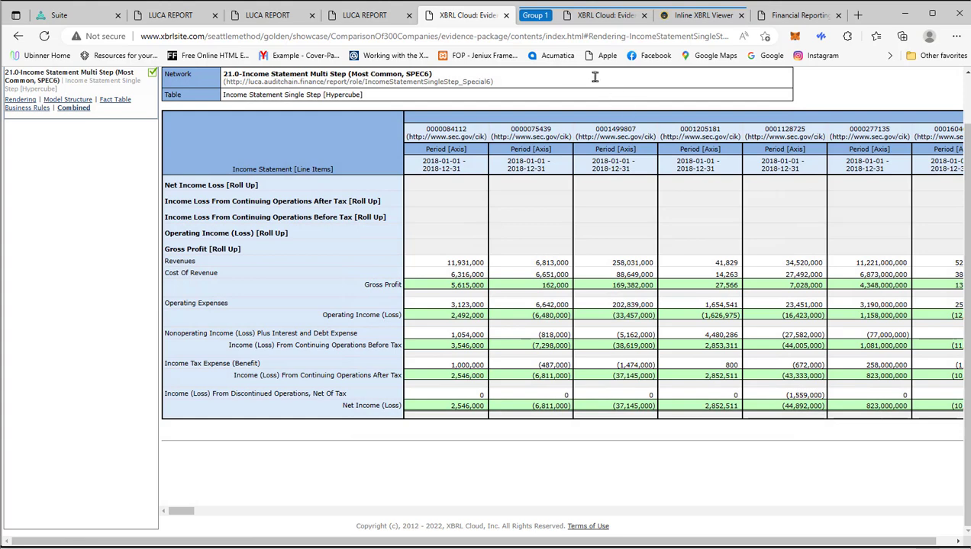
- In the Microsoft 2017 evidence package, examine the Total revenue line's documentation, labels and references
left_click(607, 16)
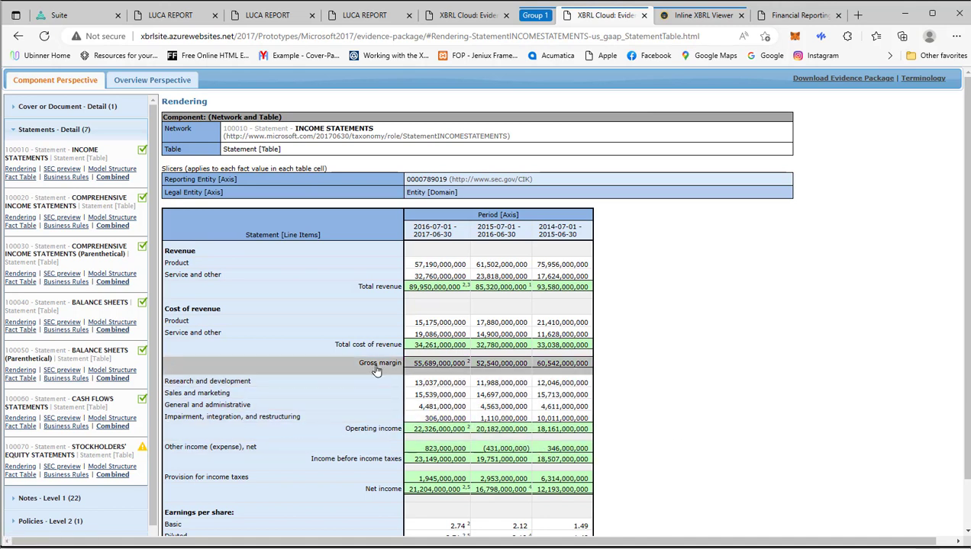
left_click(379, 288)
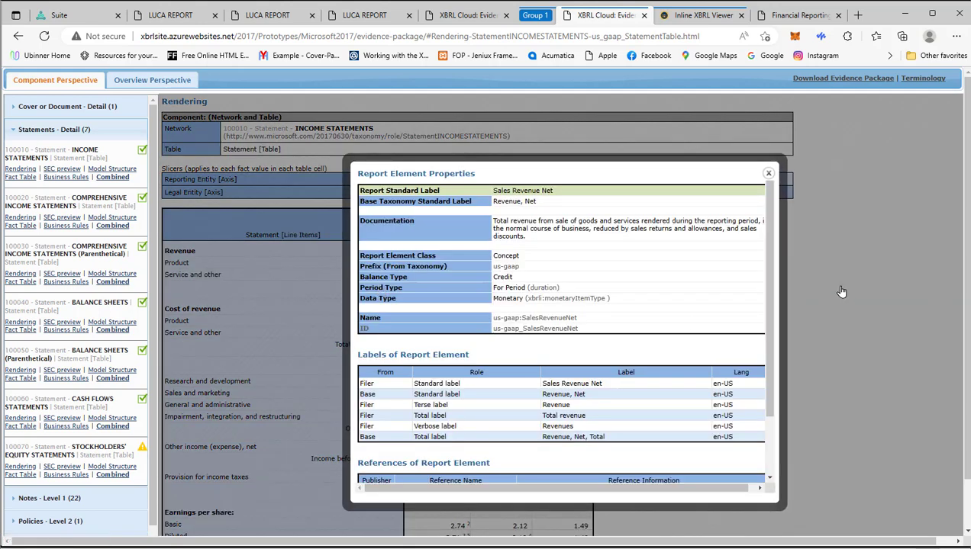
left_click_drag(769, 312, 789, 291)
triple_click(517, 232)
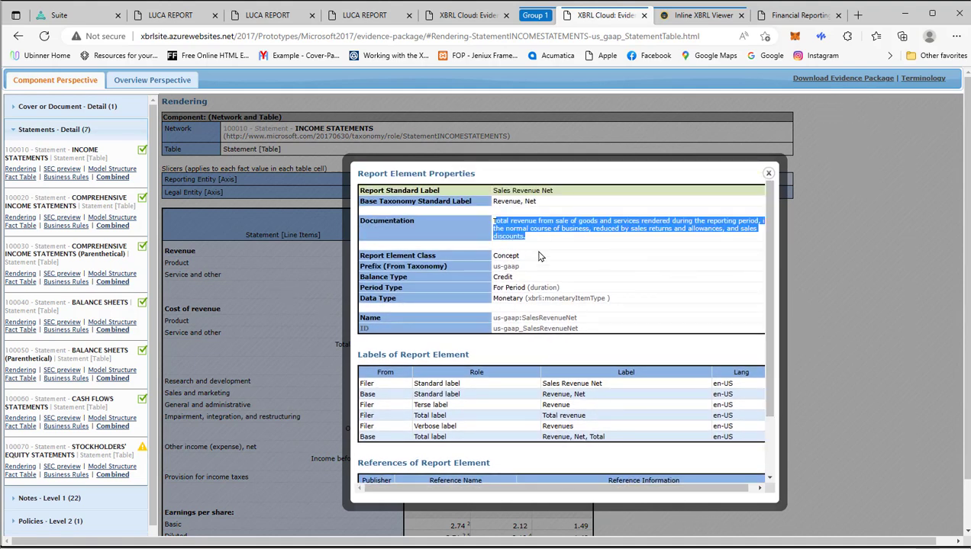
left_click(568, 314)
scroll(763, 303, "down", 1)
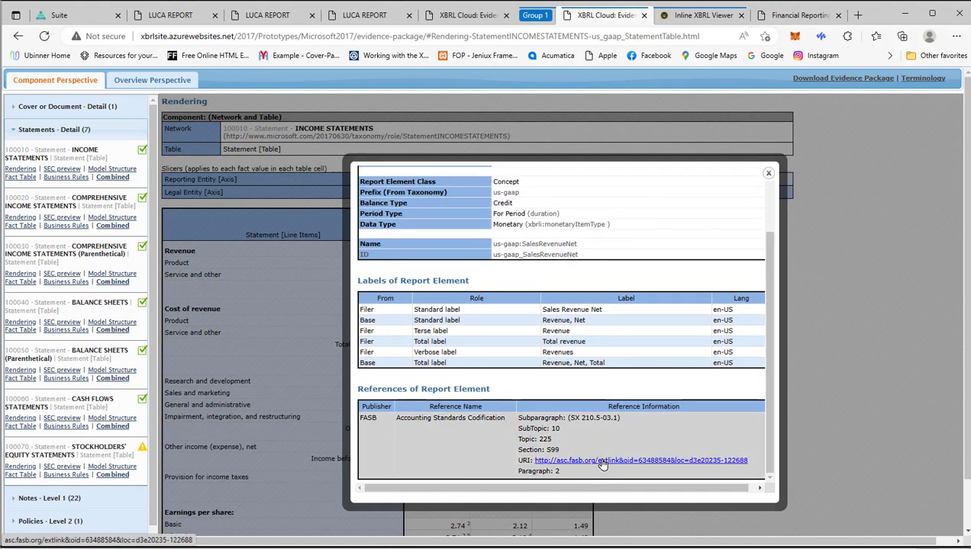
- View Total revenue's FASB codification reference in a new tab, then close that tab and the element properties
right_click(602, 464)
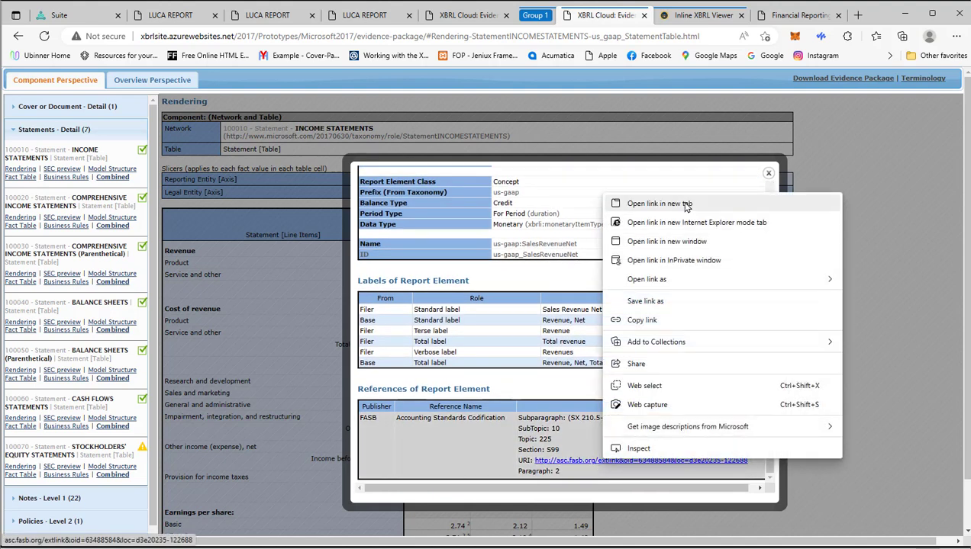
left_click(658, 204)
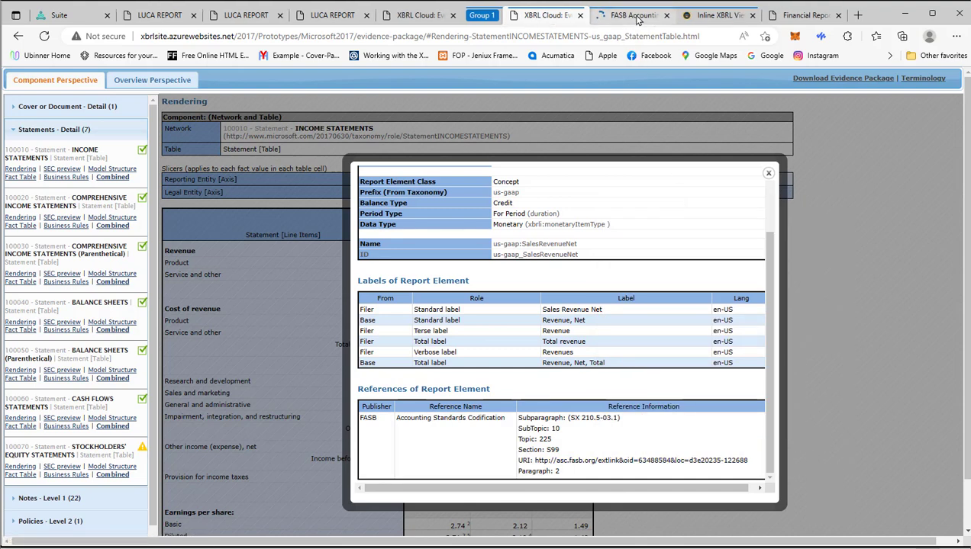
left_click(636, 17)
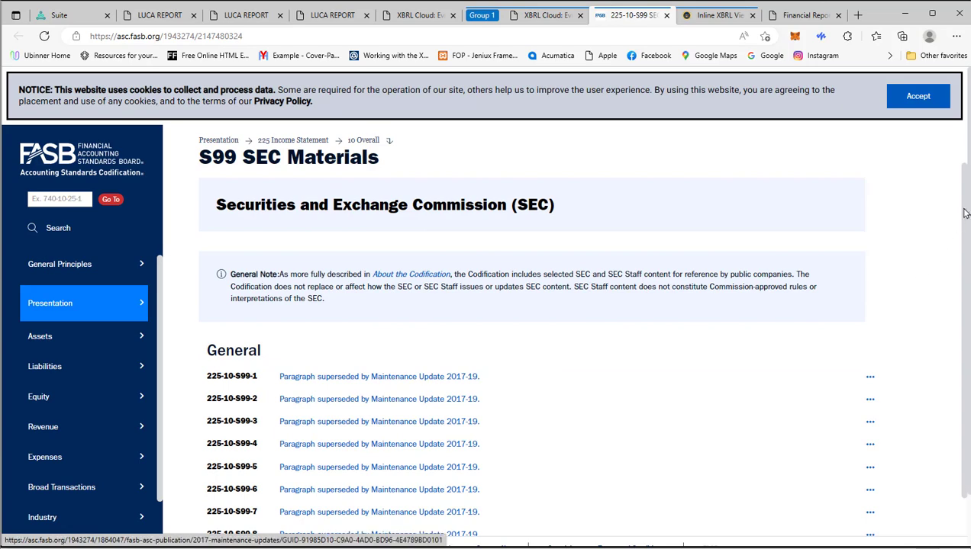
left_click(666, 16)
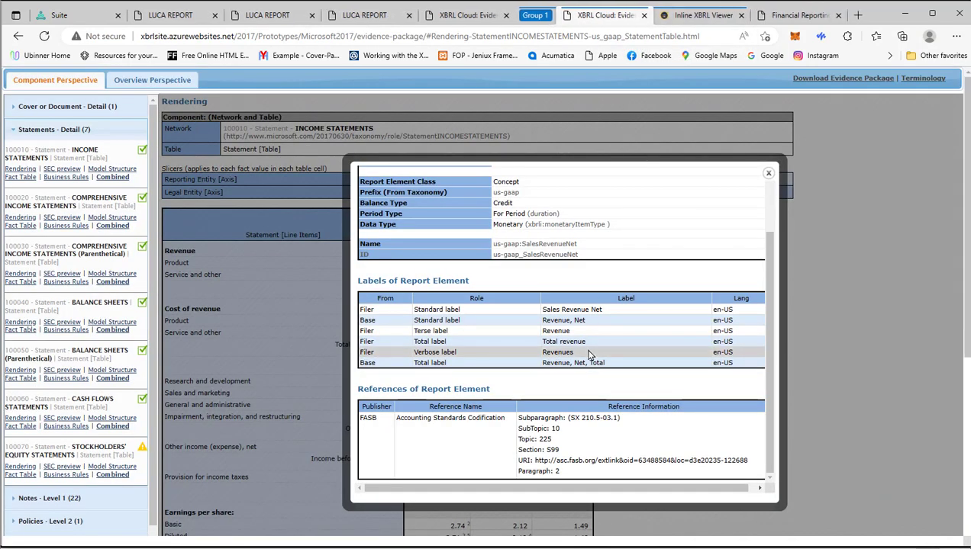
left_click(766, 176)
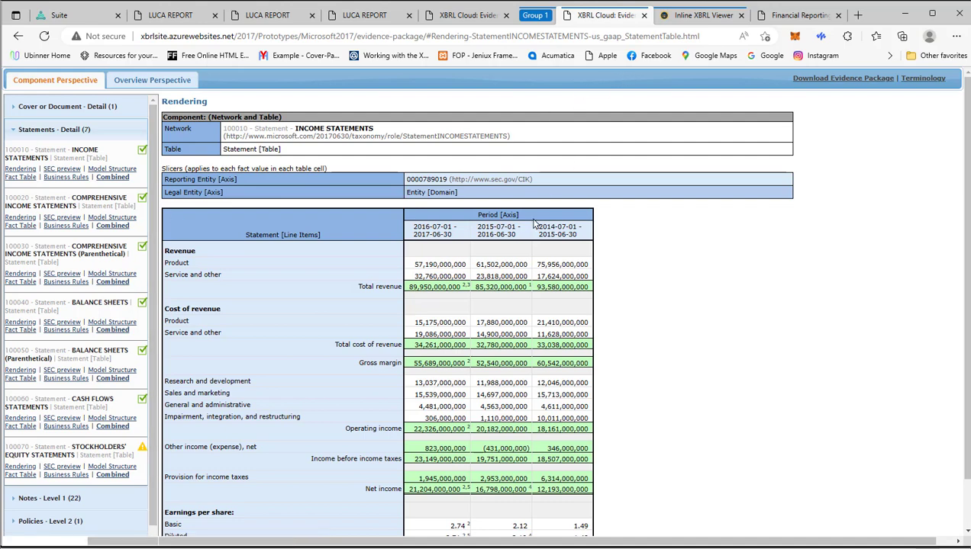
- In Microsoft's inline XBRL 10-K, page through all the detail pages of the company name fact, including its labels and references
left_click(699, 17)
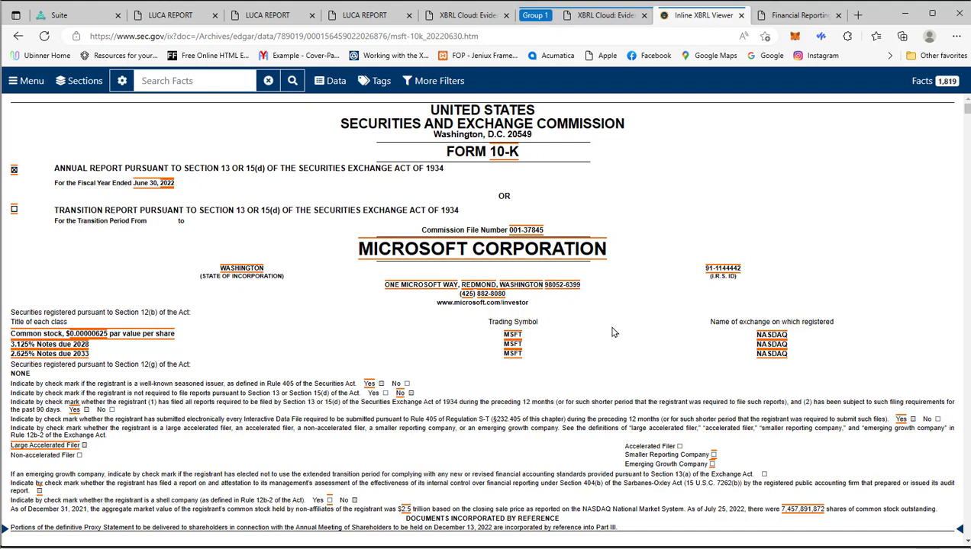
left_click(473, 255)
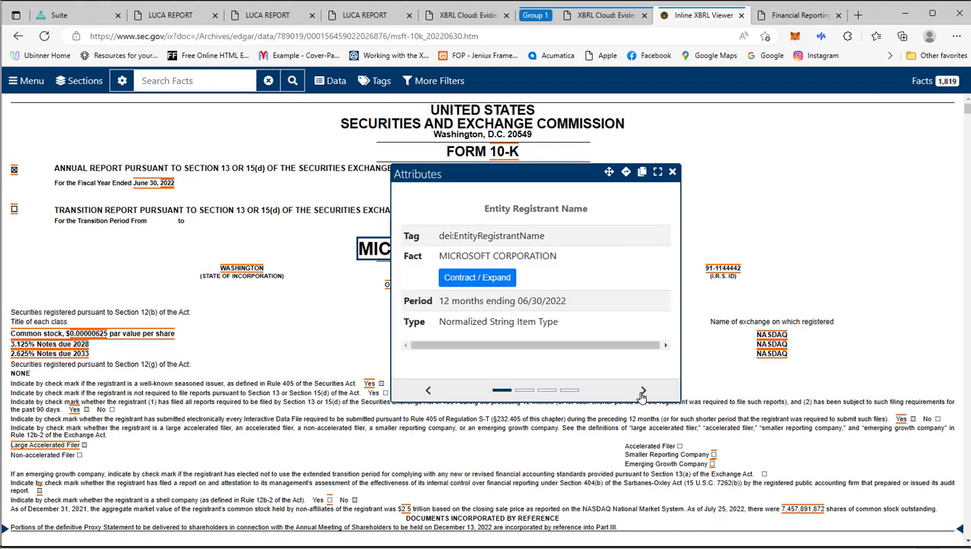
left_click_drag(606, 171, 795, 167)
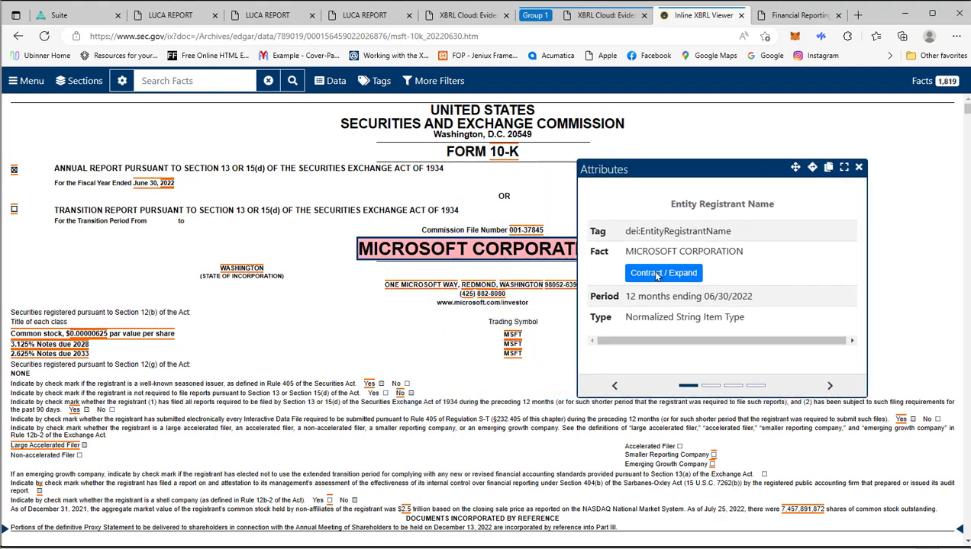
left_click(830, 387)
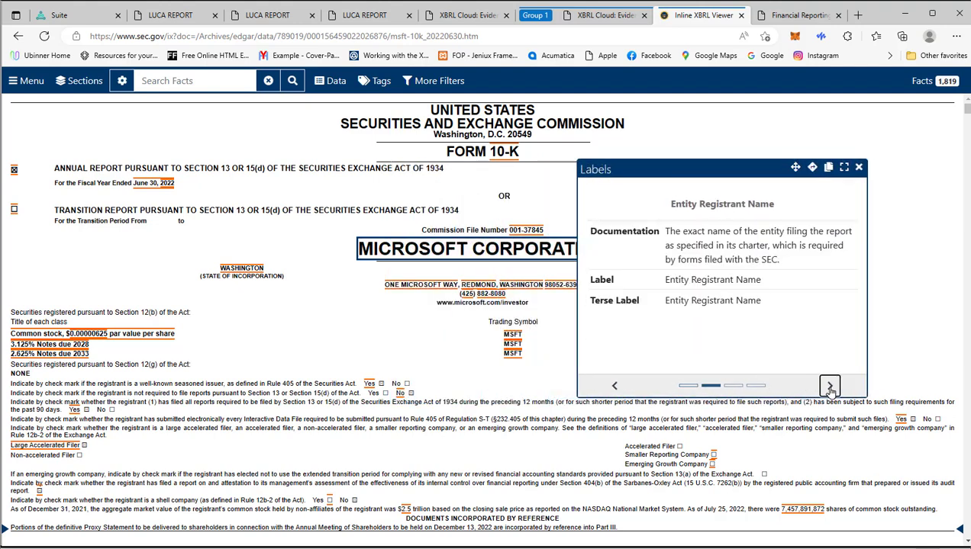
left_click(830, 388)
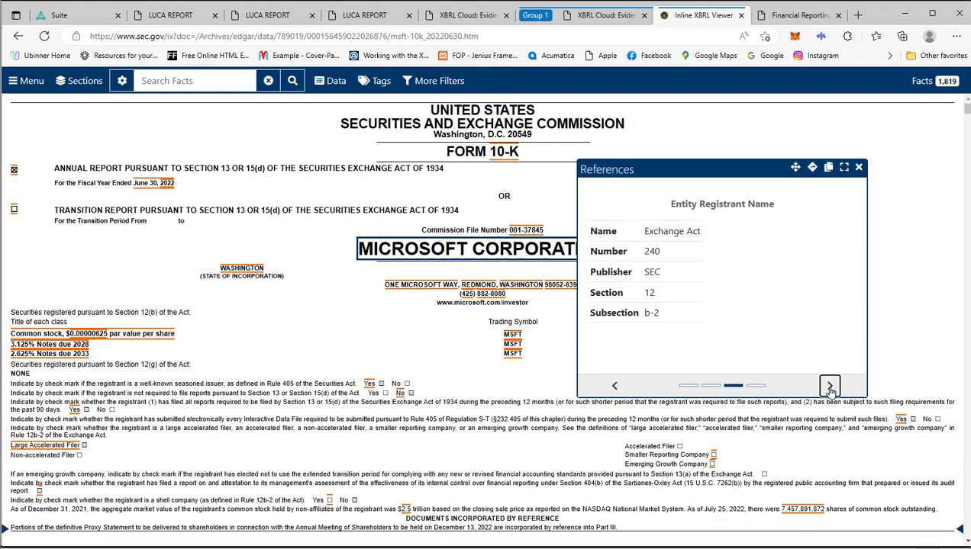
left_click(831, 387)
left_click(830, 387)
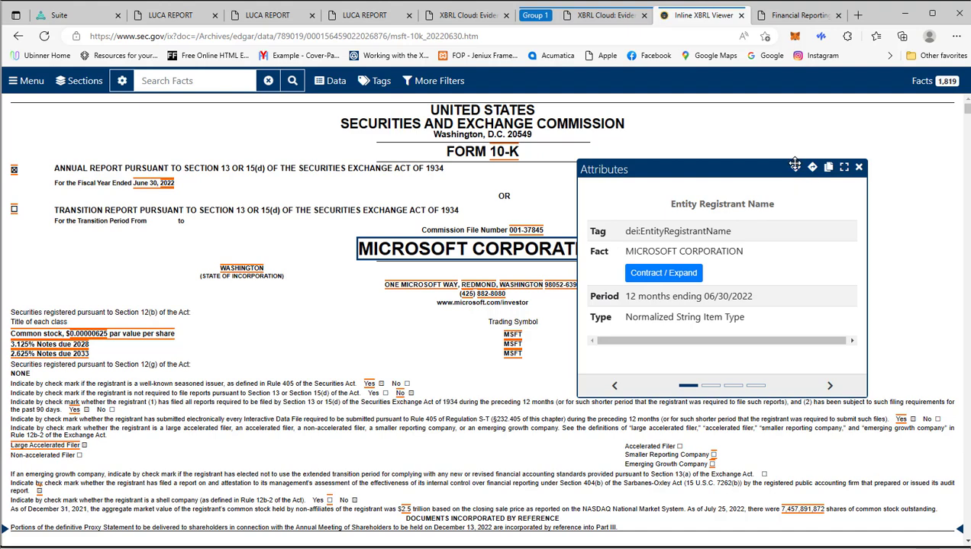
- Locate the Entity Registrant Name fact in the facts list, go to it in the filing and close its details
left_click_drag(794, 166, 602, 171)
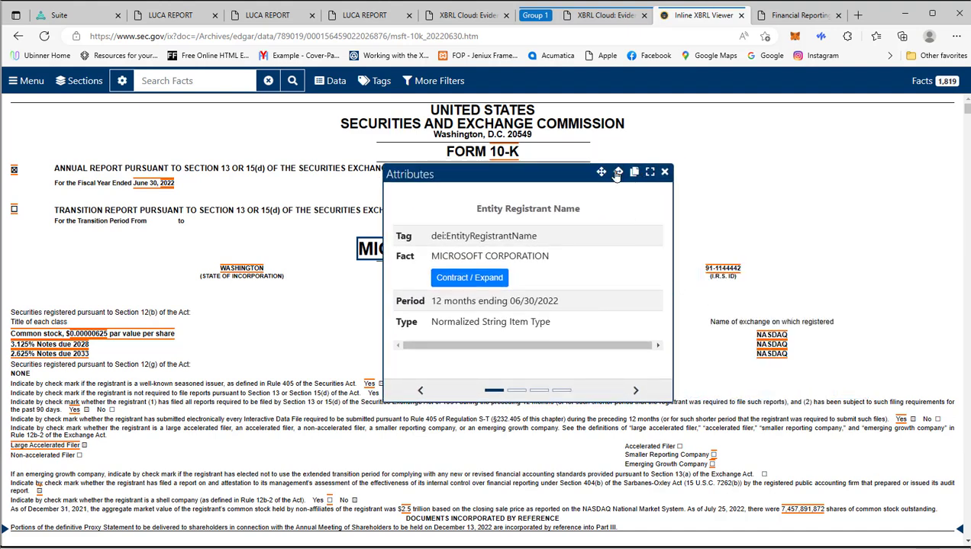
left_click(618, 174)
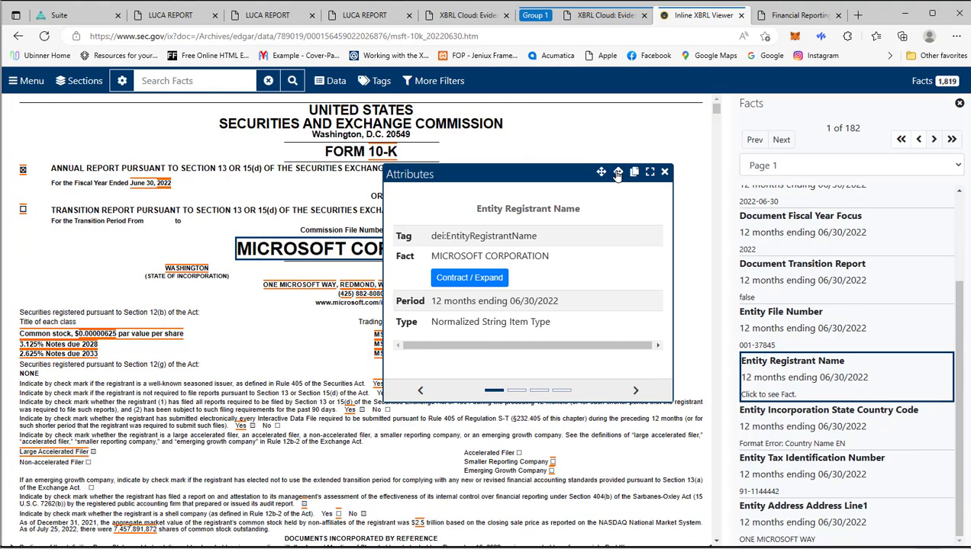
left_click(821, 379)
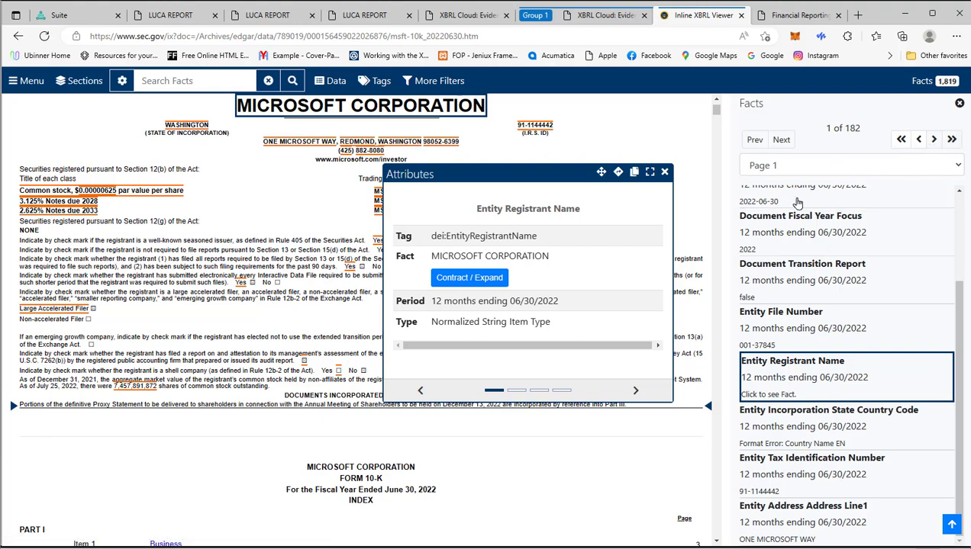
left_click(665, 174)
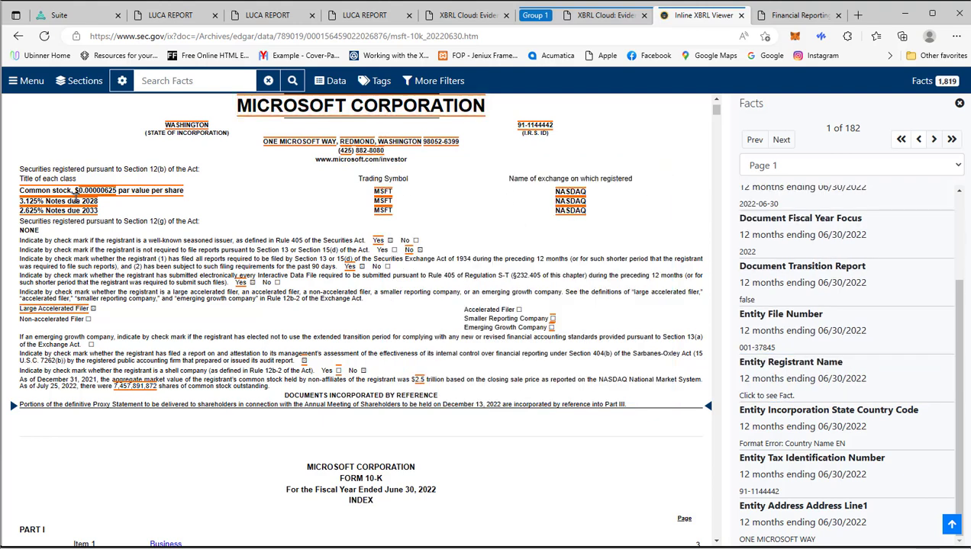
- Look through the Showcase of Reports PDF, from the Hello world! example to the reports near its end
left_click(799, 16)
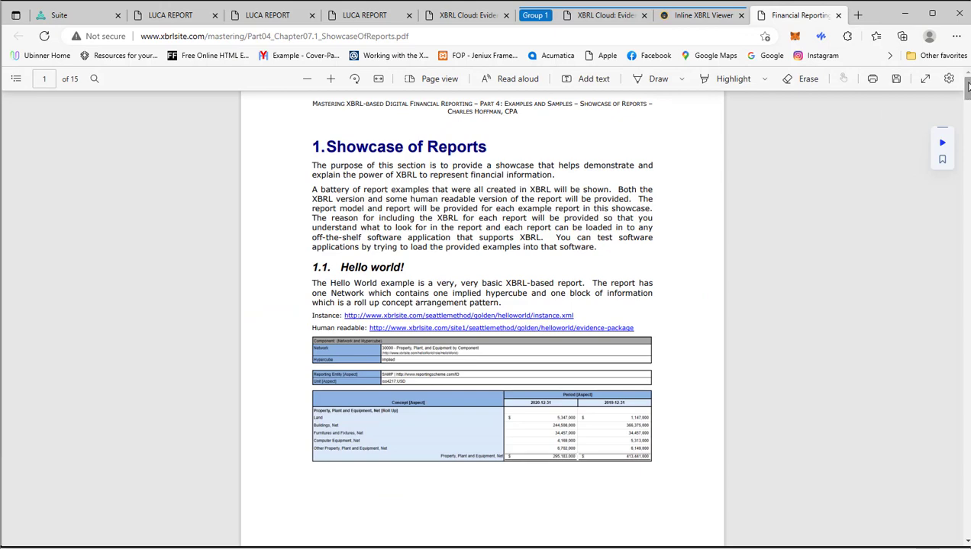
left_click_drag(966, 89, 966, 233)
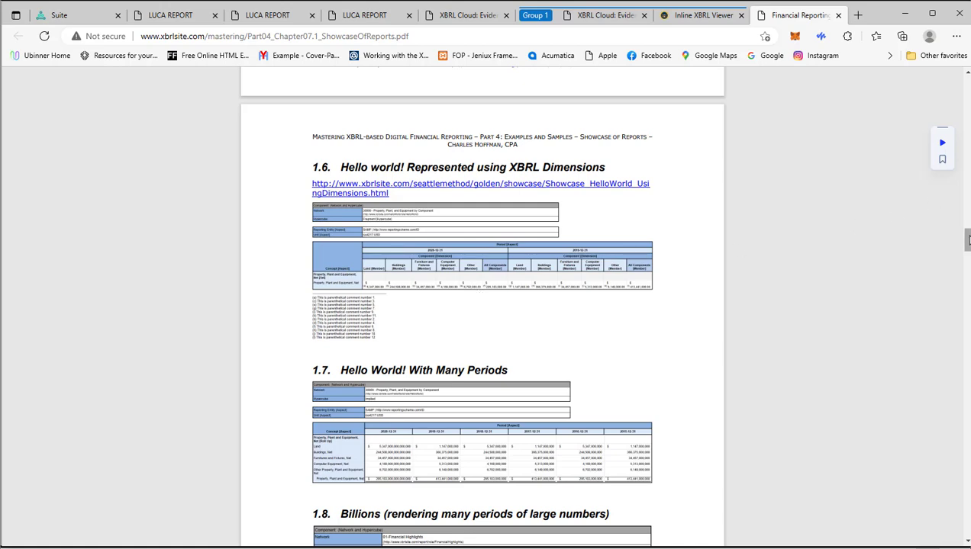
left_click_drag(966, 239, 966, 525)
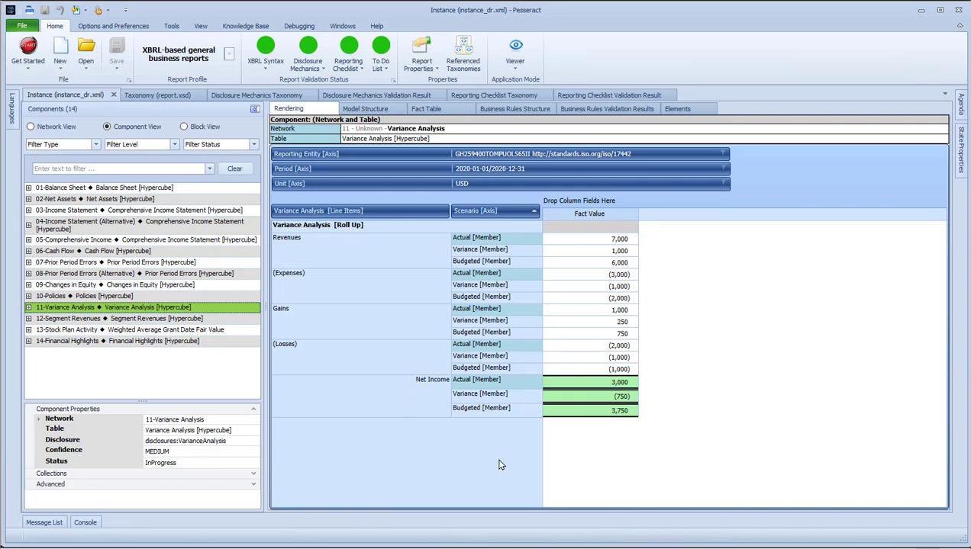
- In Pesseract, list all the occurrences of the Variance Analysis component's Net Income element, moving its properties window over the rendering
left_click(431, 383)
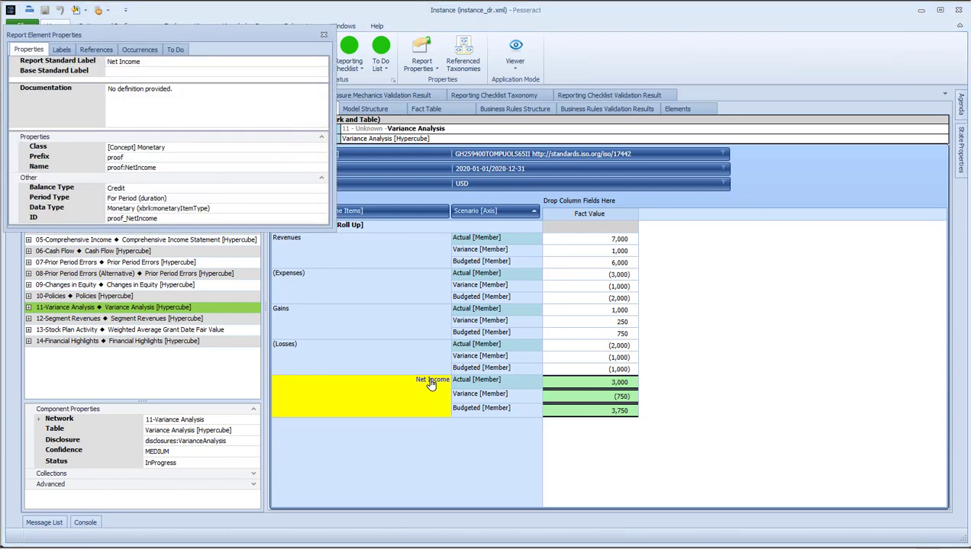
left_click(141, 49)
left_click_drag(152, 40, 494, 198)
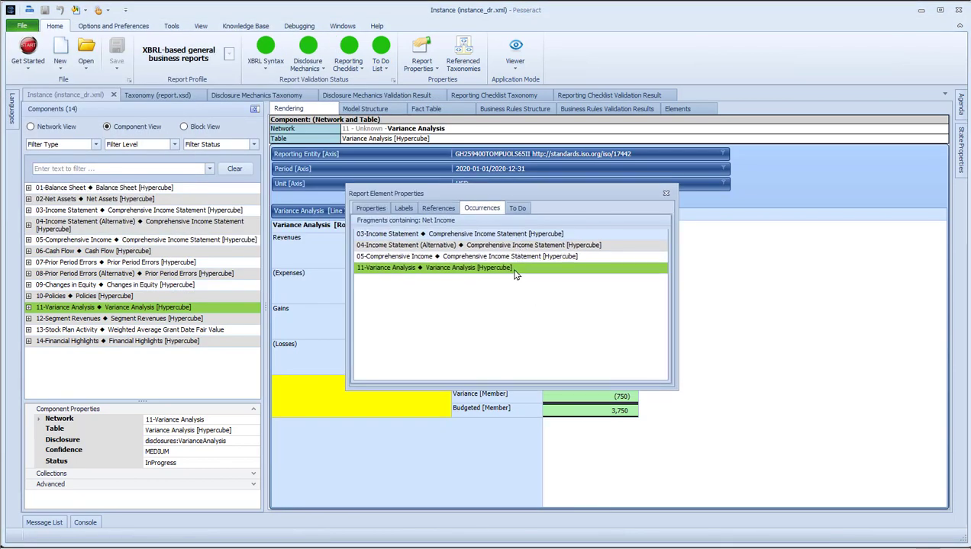
- Visit Net Income's occurrences in Comprehensive Income and both Income Statement components, return to Variance Analysis and close the element properties
left_click(520, 257)
left_click(523, 246)
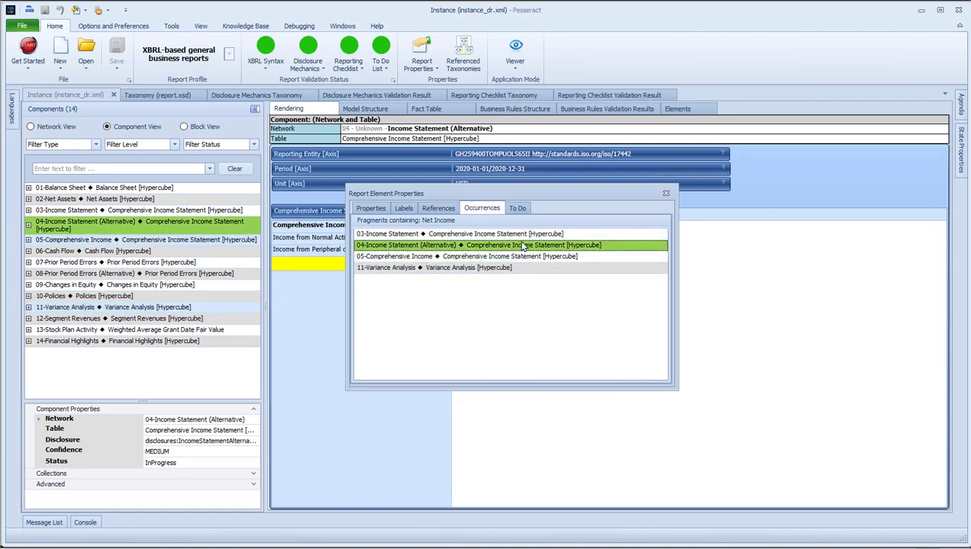
left_click(523, 234)
left_click(502, 268)
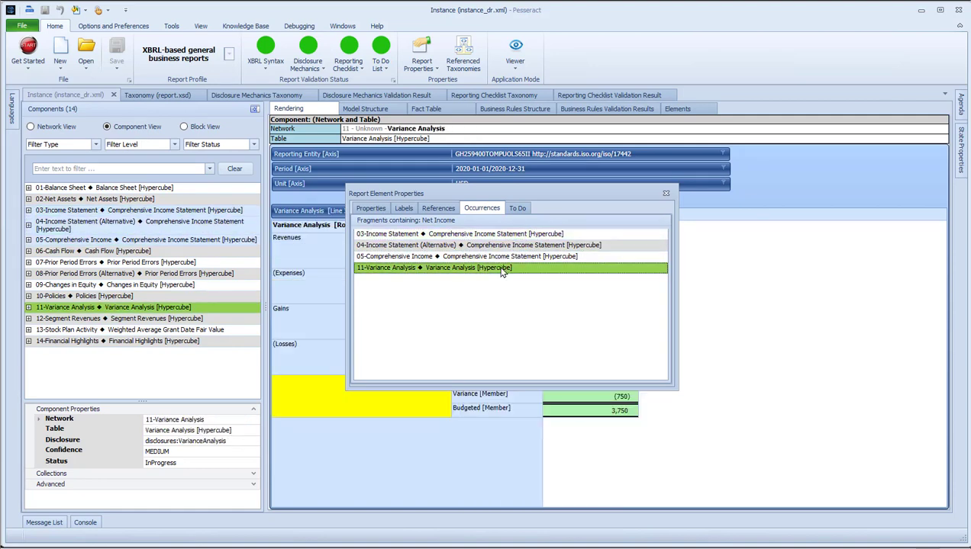
left_click_drag(626, 194, 654, 197)
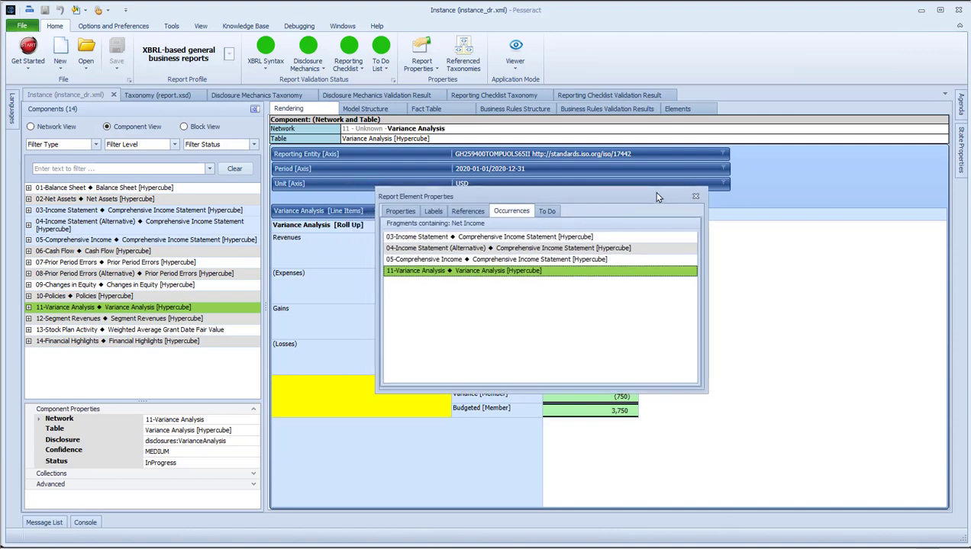
left_click(694, 195)
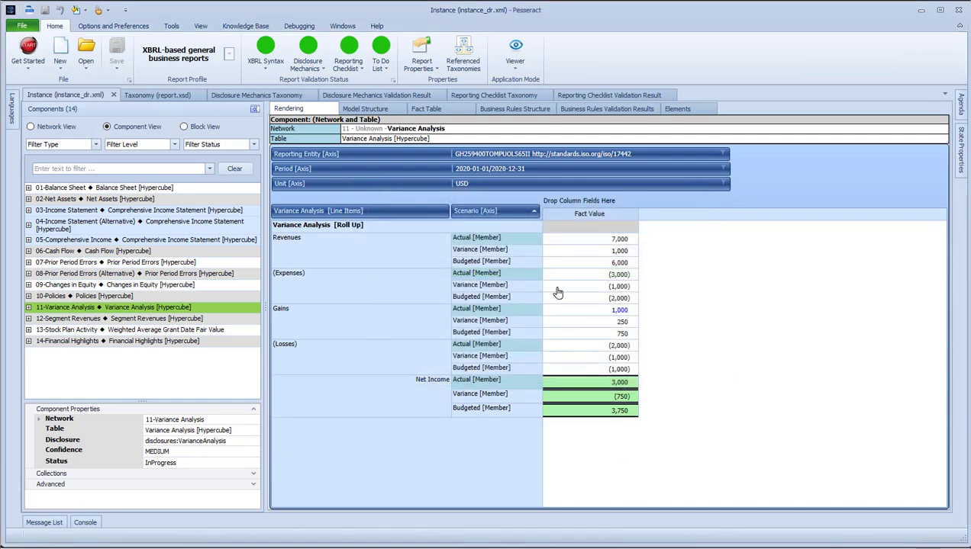
- Pivot the Variance Analysis rendering so Scenario runs across the columns and the Unit and Period axes become row fields
left_click_drag(494, 214, 574, 203)
left_click_drag(493, 185, 466, 219)
left_click_drag(497, 169, 559, 267)
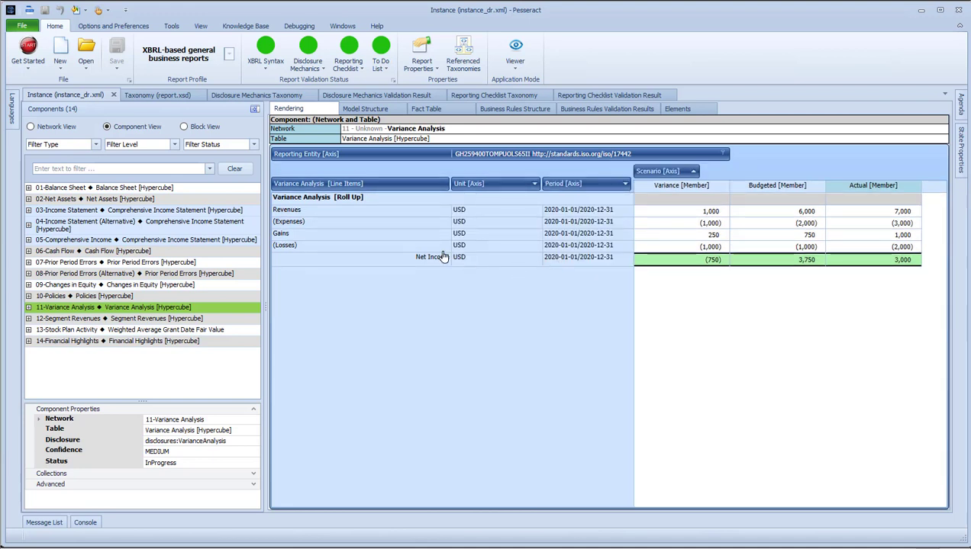
- Examine the Variance Analysis component's model structure and fact table, then return to its rendering
left_click(368, 110)
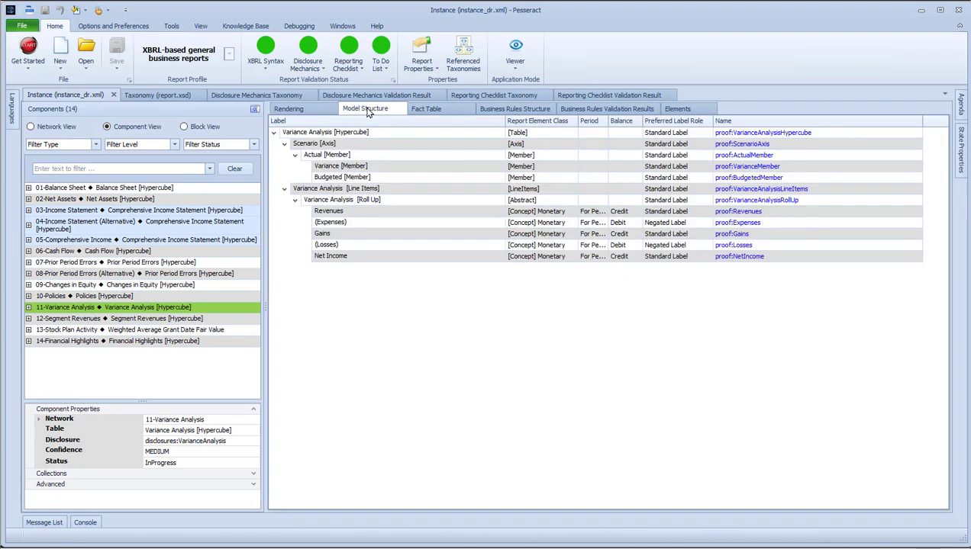
left_click(439, 112)
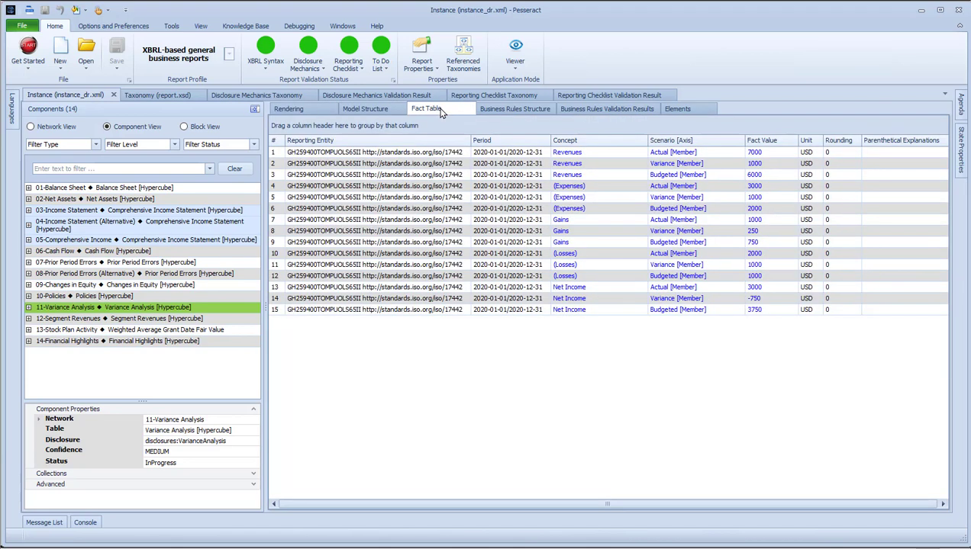
left_click(297, 111)
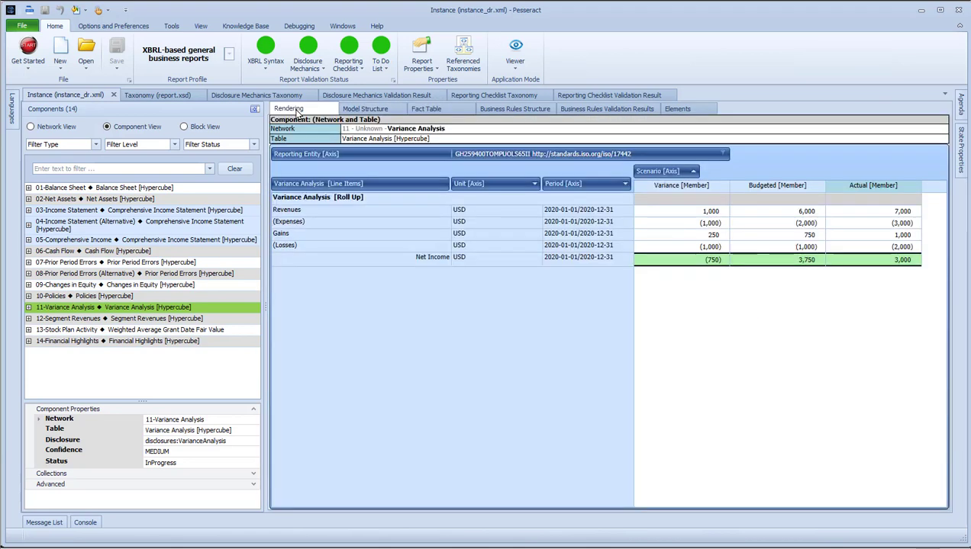